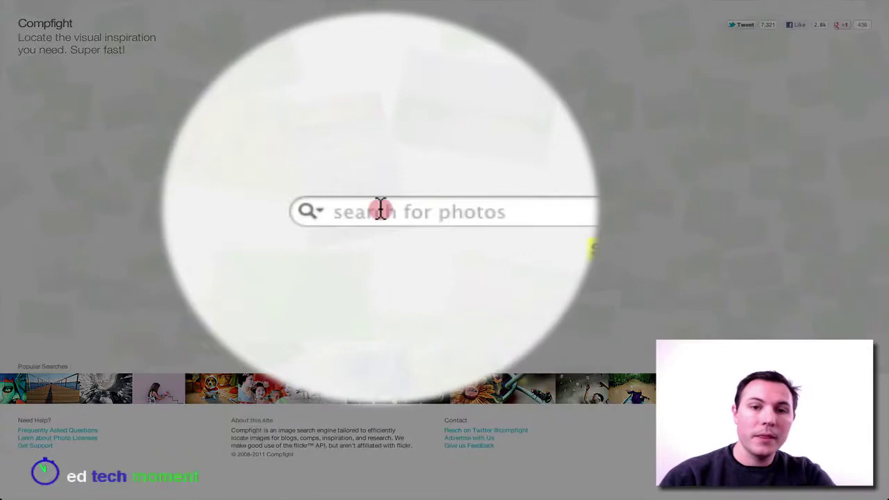
Search Compfight for photos of "canyon"
{"action": "left_click", "coordinate": [387, 208]}
{"action": "type", "text": "canyon"}
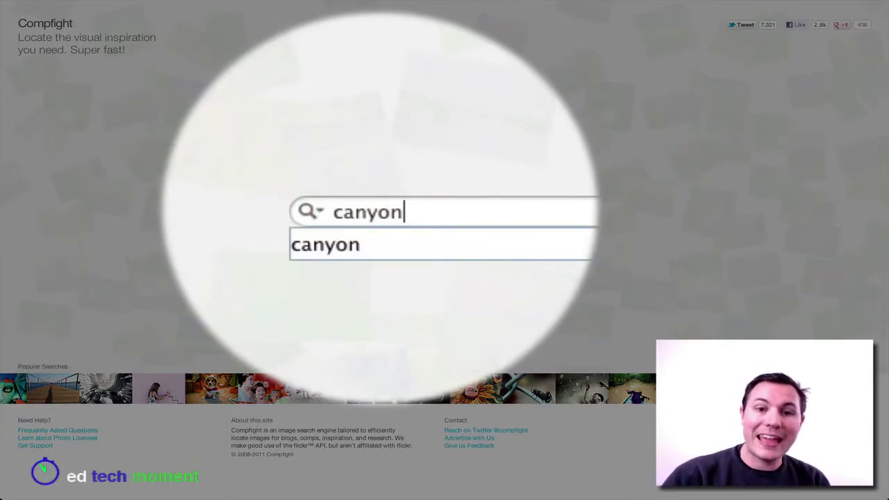
{"action": "key", "text": "Return"}
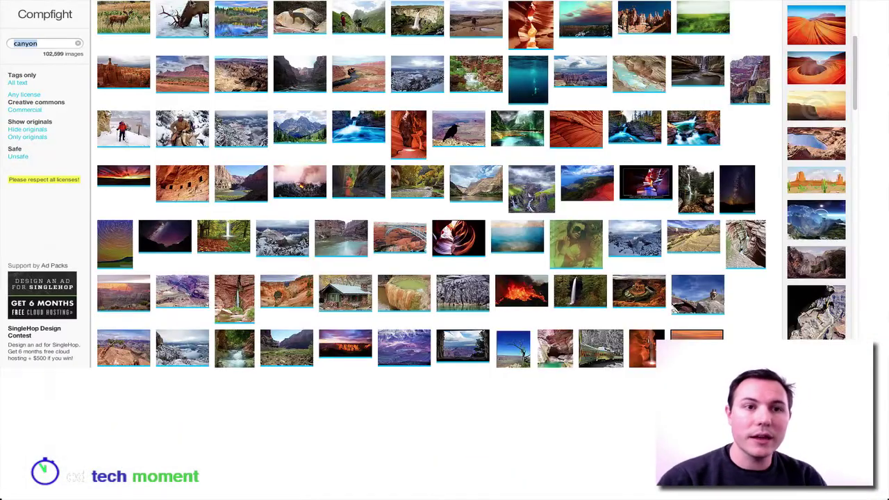
Open several canyon photos from the search results in background tabs, including CorkScrew, Antelope Canyon, Inspiration Point and Thor's Hammer
{"action": "mouse_move", "coordinate": [184, 4]}
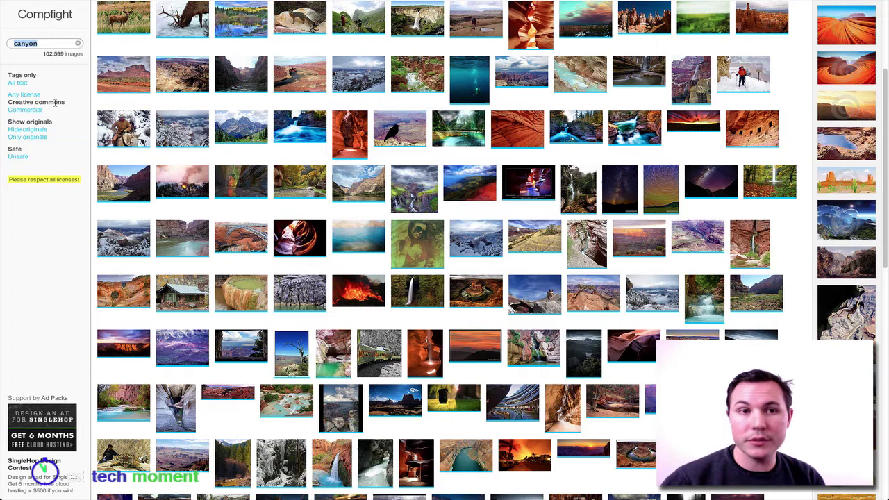
{"action": "scroll", "coordinate": [139, 125], "scroll_direction": "up", "scroll_amount": 3}
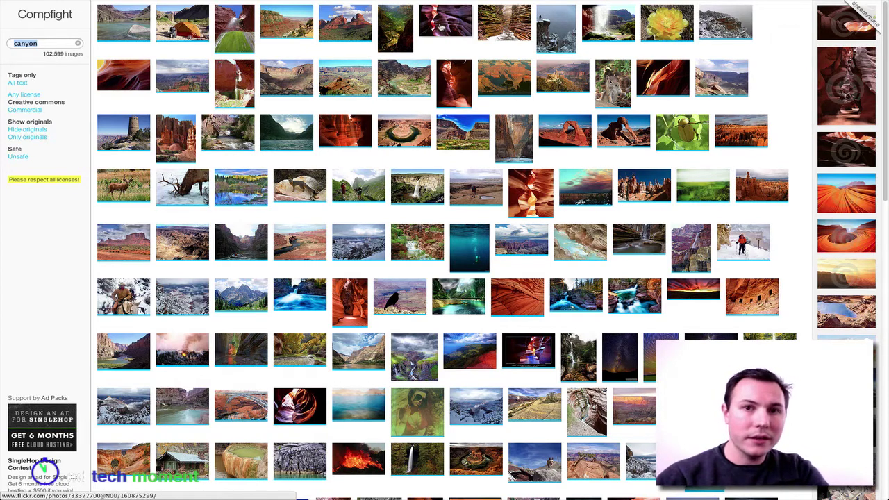
{"action": "key", "text": "super"}
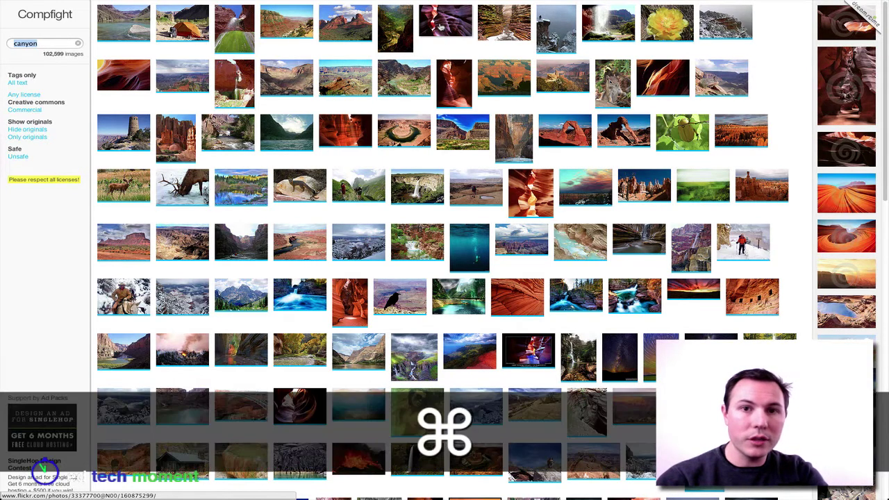
{"action": "left_click", "coordinate": [440, 25], "text": "super"}
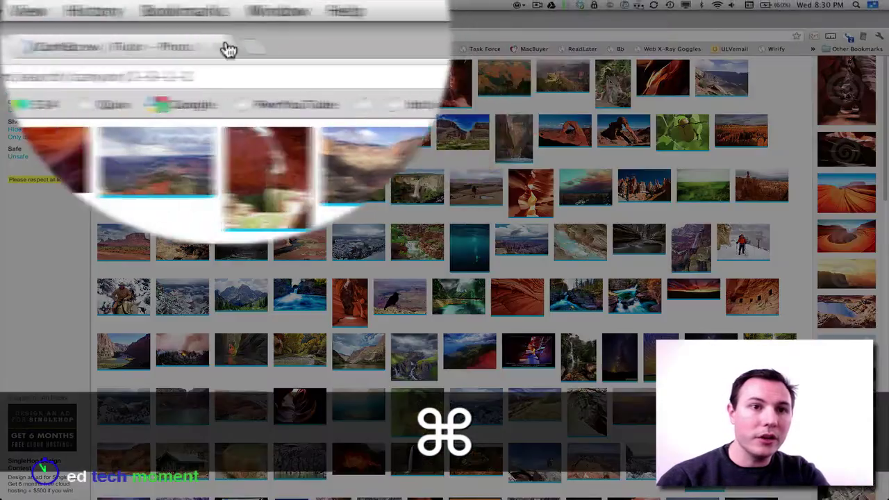
{"action": "key", "text": "super"}
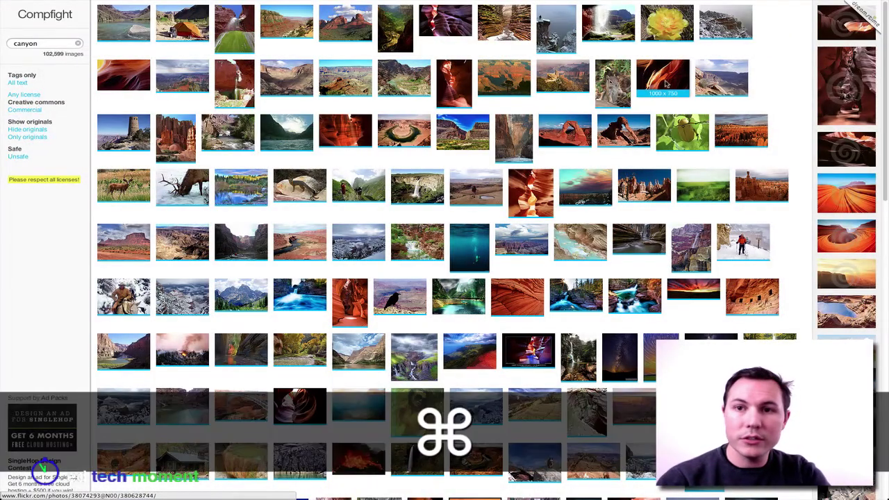
{"action": "left_click", "coordinate": [738, 128], "text": "super"}
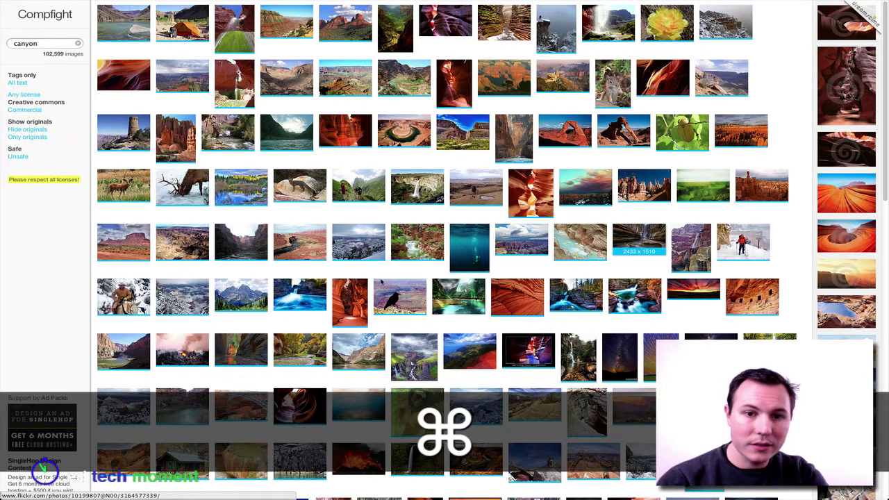
{"action": "left_click", "coordinate": [291, 296], "text": "super"}
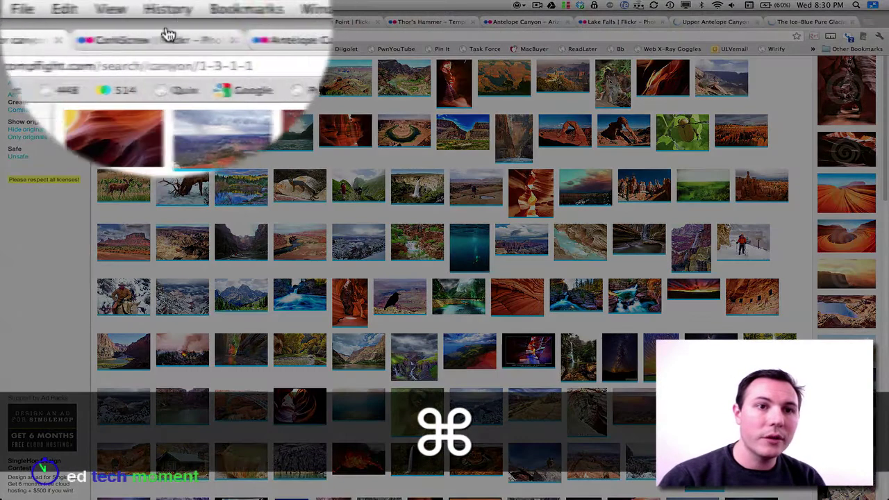
{"action": "left_click", "coordinate": [168, 46]}
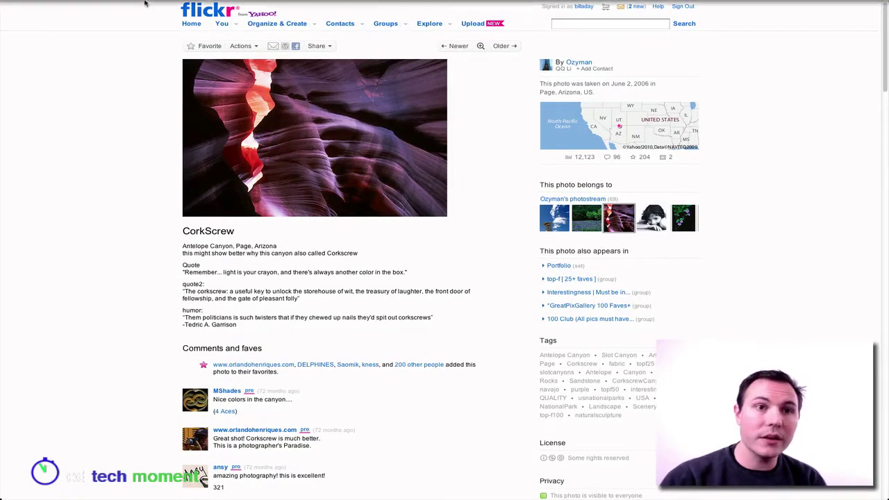
{"action": "left_click", "coordinate": [94, 21]}
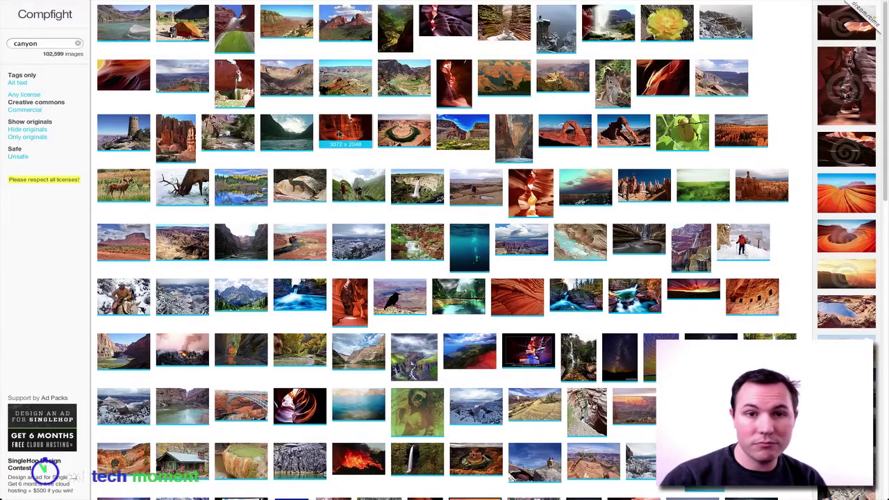
{"action": "right_click", "coordinate": [341, 133]}
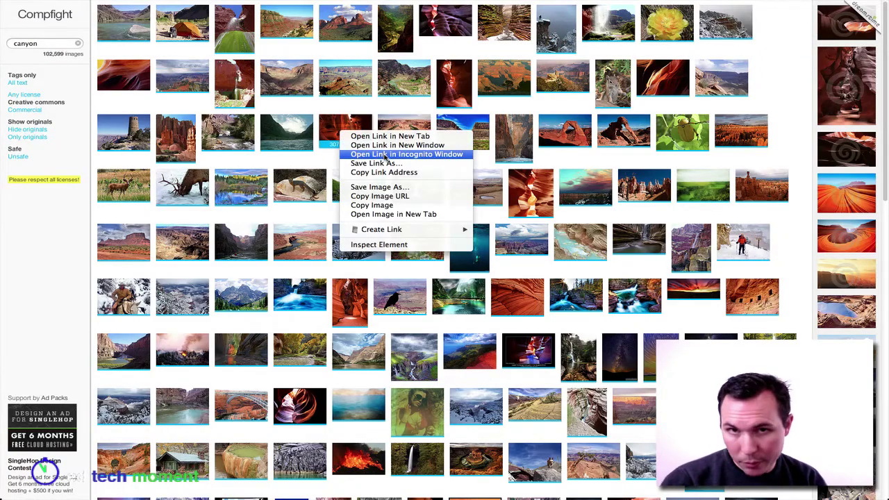
{"action": "left_click", "coordinate": [300, 4]}
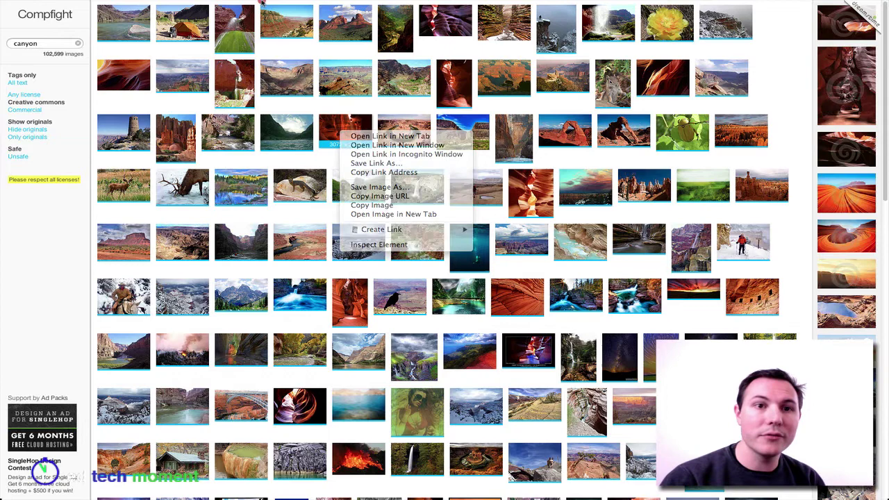
View all available sizes of the CorkScrew photo on Flickr, and close that photo's tab
{"action": "left_click", "coordinate": [150, 21]}
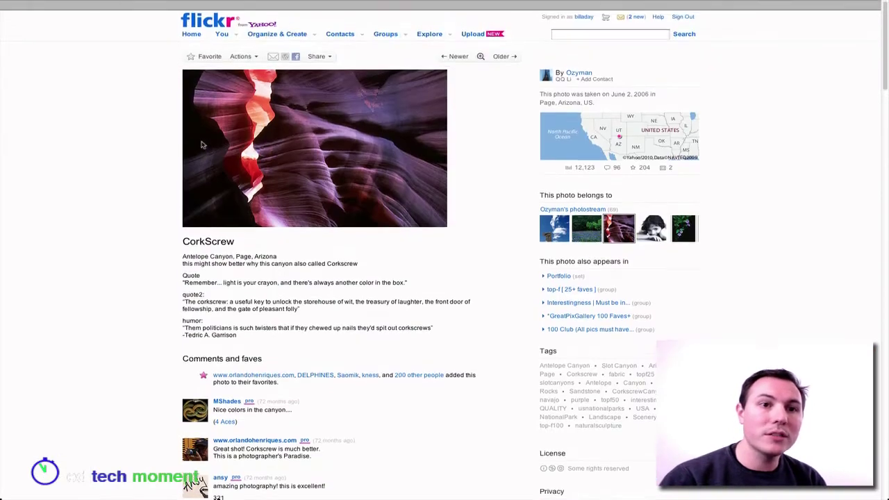
{"action": "left_click", "coordinate": [242, 57]}
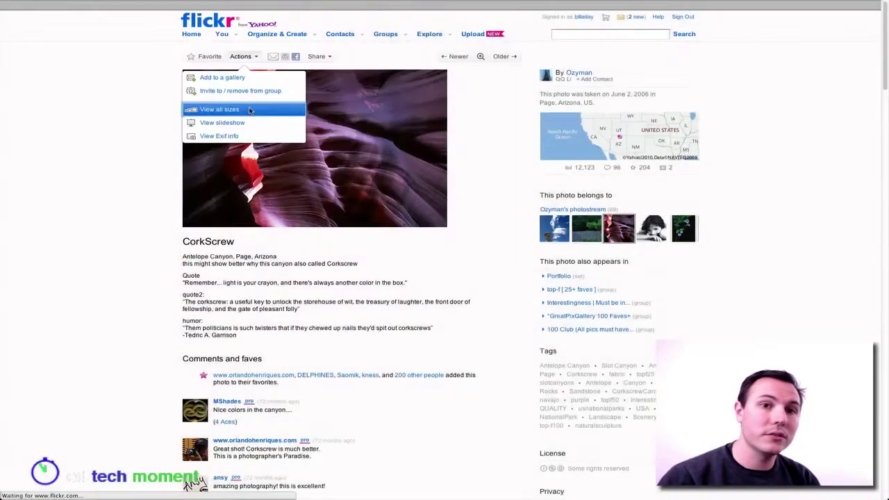
{"action": "left_click", "coordinate": [251, 109]}
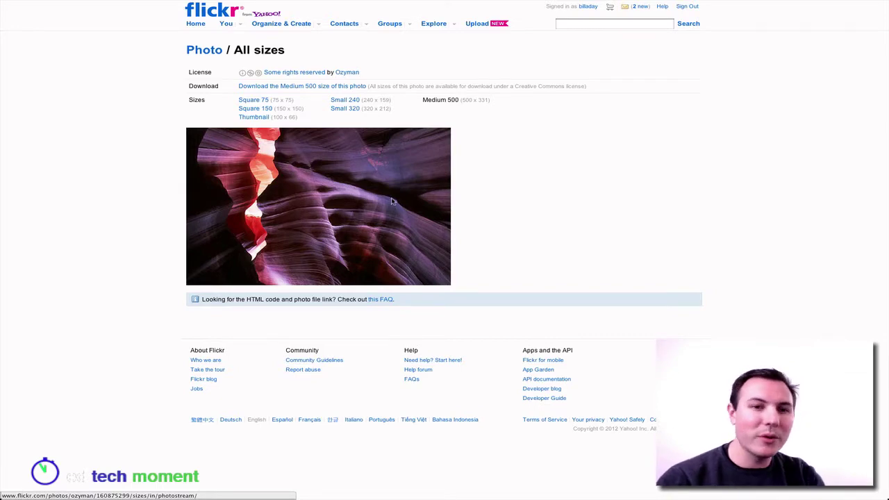
{"action": "key", "text": "super+w"}
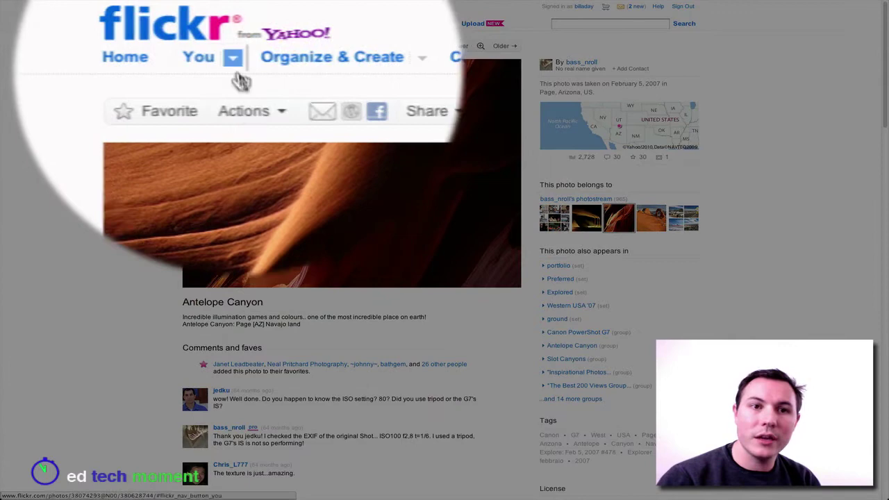
Show all sizes of the orange-lit Antelope Canyon photo and look over its original-size image
{"action": "left_click", "coordinate": [256, 111]}
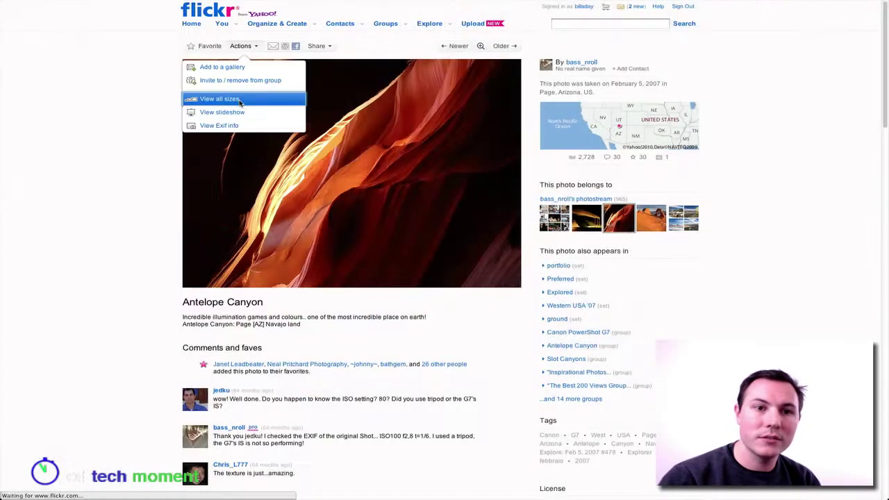
{"action": "left_click", "coordinate": [238, 199]}
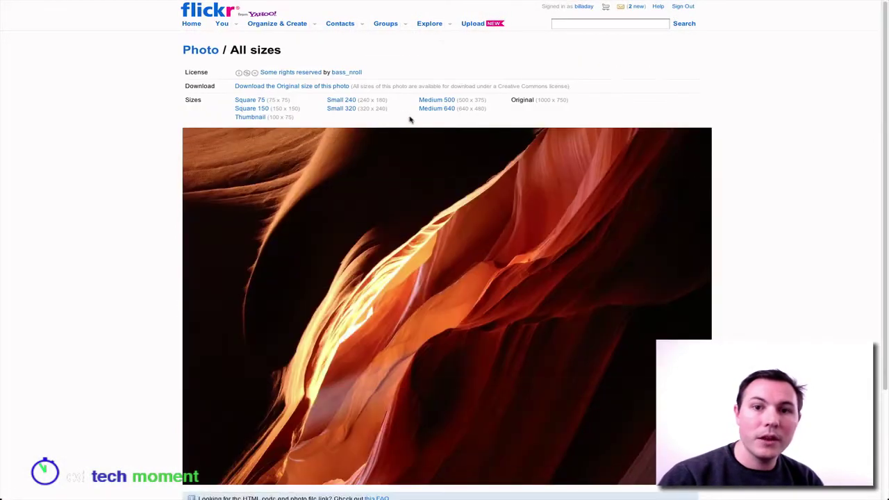
{"action": "scroll", "coordinate": [528, 255], "scroll_direction": "down", "scroll_amount": 5}
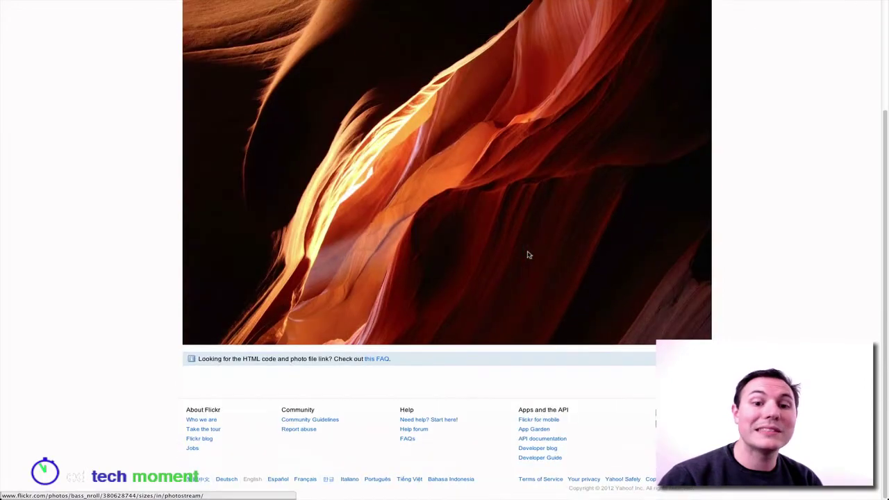
{"action": "scroll", "coordinate": [528, 255], "scroll_direction": "up", "scroll_amount": 5}
Save the original-size Antelope Canyon image to the Desktop as canyon design.jpg
{"action": "right_click", "coordinate": [393, 159]}
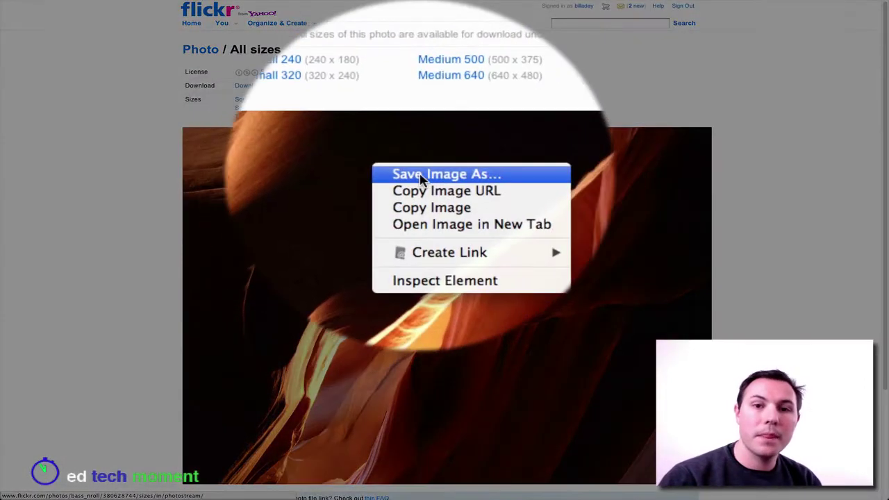
{"action": "left_click", "coordinate": [420, 163]}
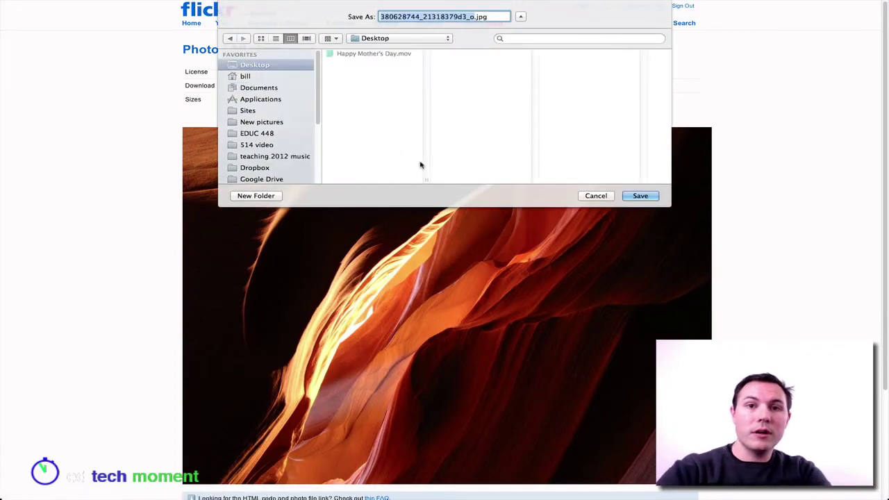
{"action": "type", "text": "canyon"}
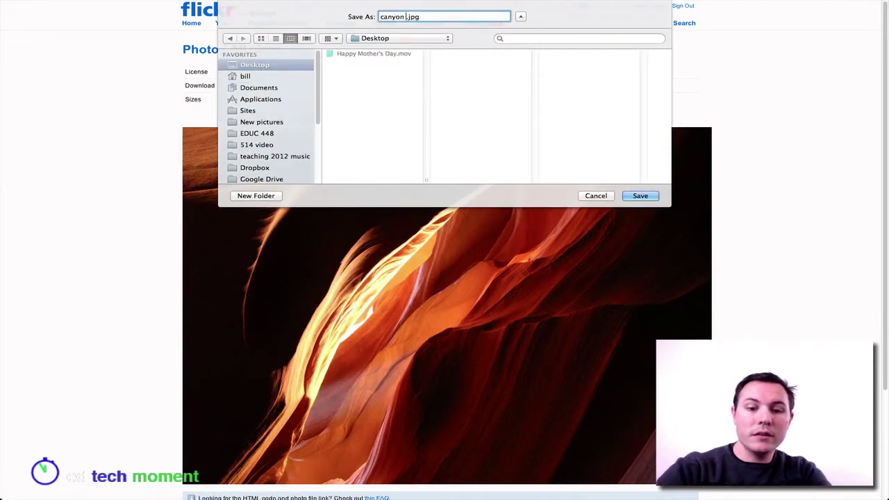
{"action": "type", "text": " design"}
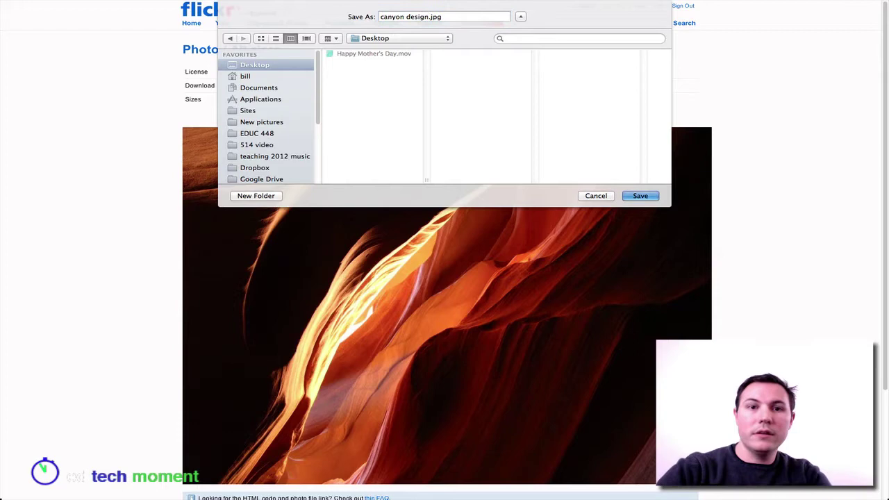
{"action": "key", "text": "Return"}
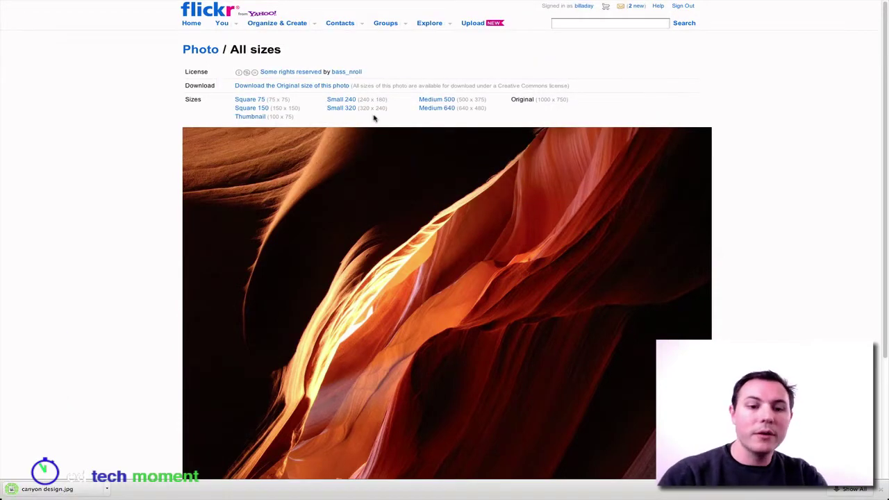
Show all sizes of the Inspiration Point photo and save the original-size image to the Desktop as canyon wide.jpg
{"action": "key", "text": "ctrl+Tab"}
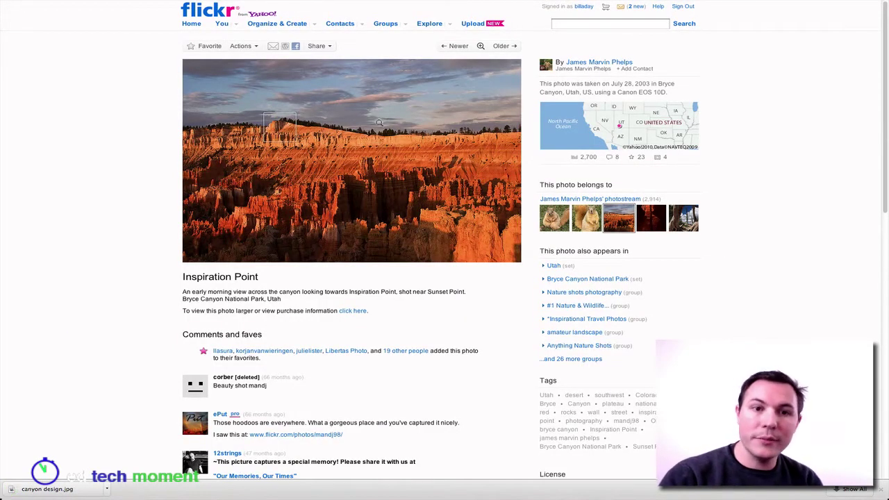
{"action": "left_click", "coordinate": [245, 46]}
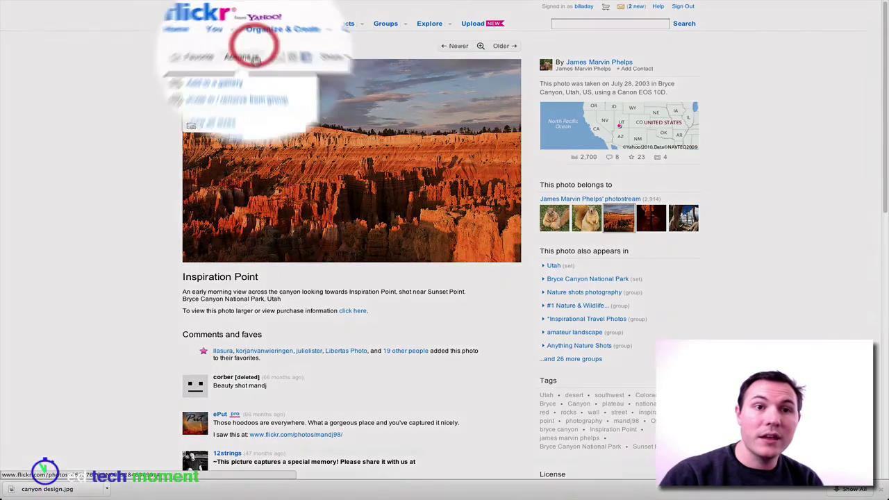
{"action": "left_click", "coordinate": [230, 117]}
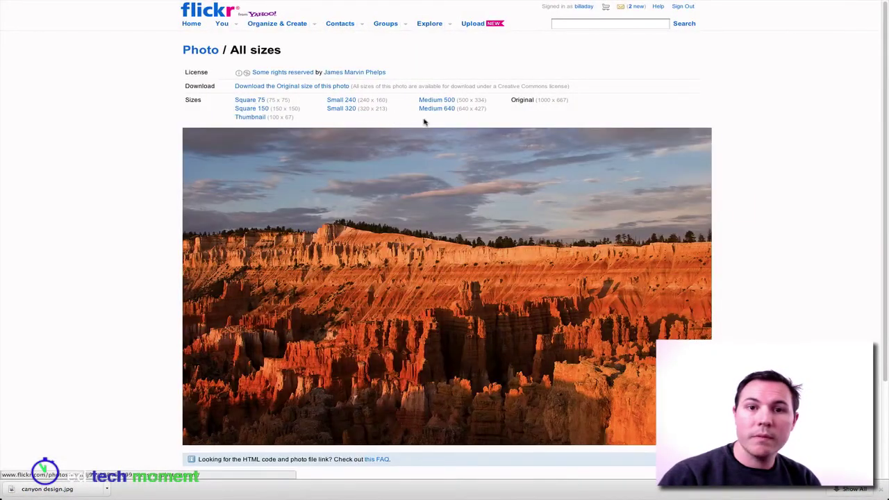
{"action": "right_click", "coordinate": [317, 205]}
{"action": "left_click", "coordinate": [355, 203]}
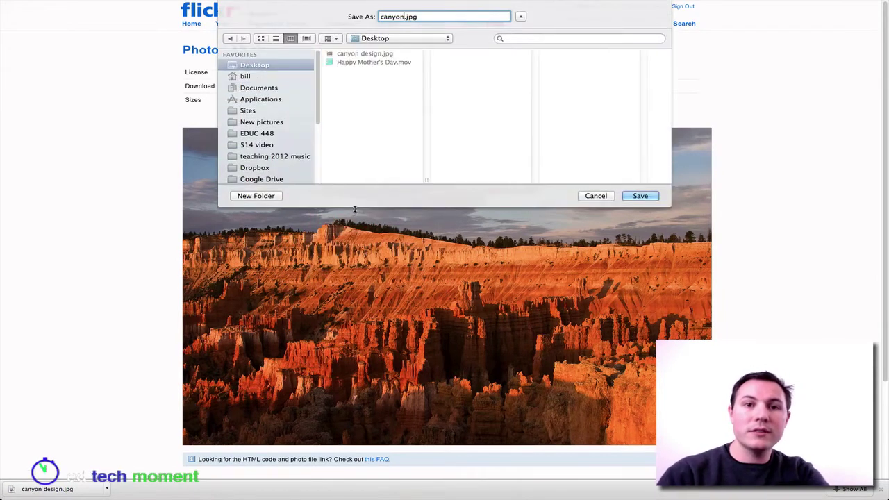
{"action": "type", "text": "design"}
{"action": "key", "text": "Return"}
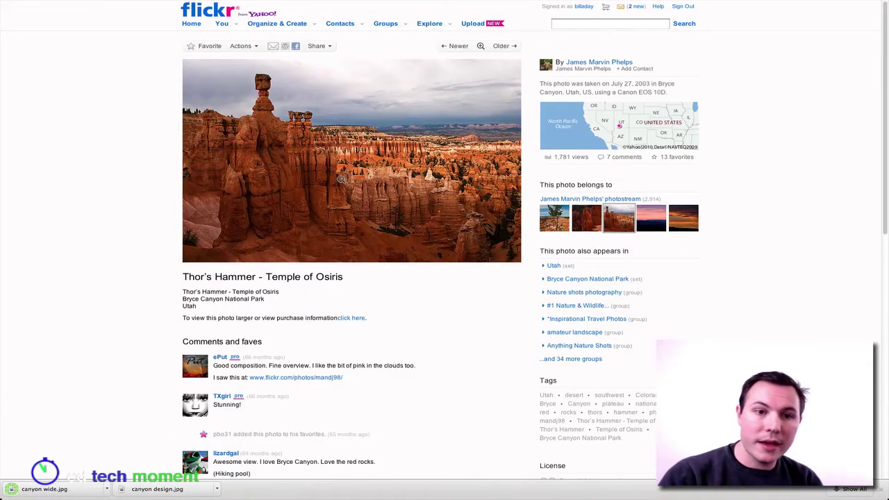
Show all sizes of the Thor's Hammer photo and save the original-size image to the Desktop as canyon wide2.jpg
{"action": "left_click", "coordinate": [252, 45]}
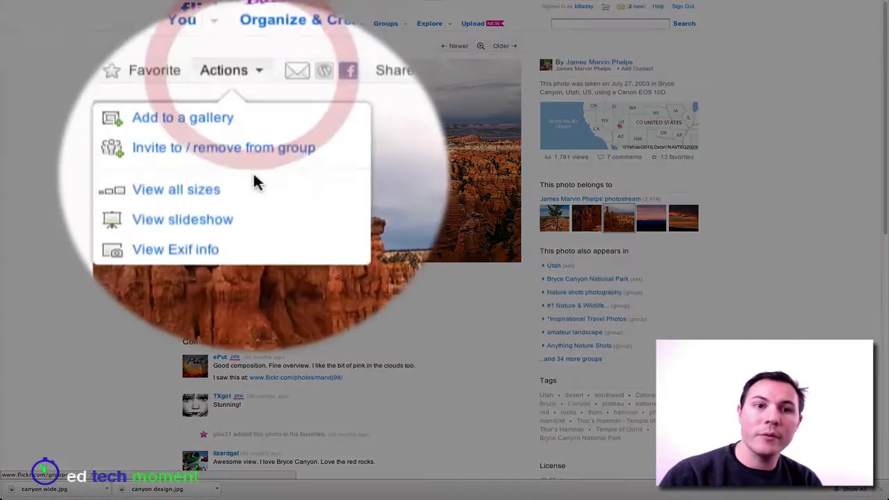
{"action": "left_click", "coordinate": [254, 182]}
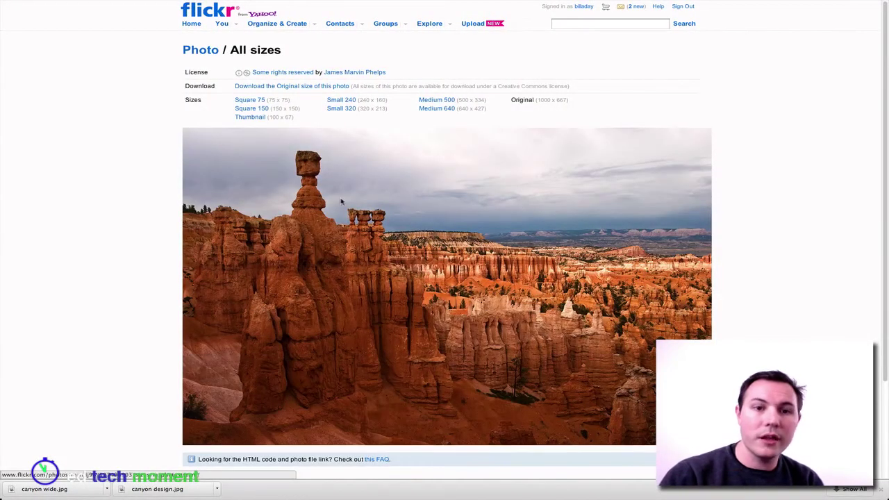
{"action": "right_click", "coordinate": [341, 202]}
{"action": "left_click_drag", "start_coordinate": [347, 200], "coordinate": [367, 198]}
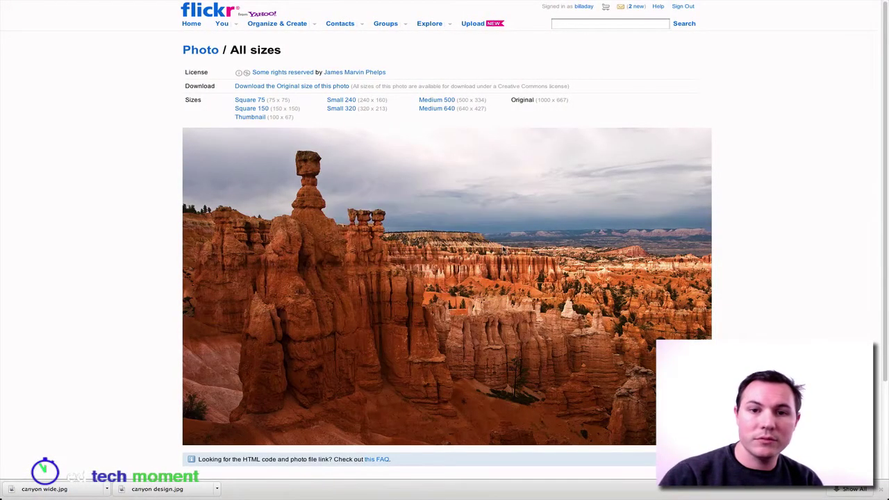
{"action": "right_click", "coordinate": [502, 248]}
{"action": "left_click", "coordinate": [514, 250]}
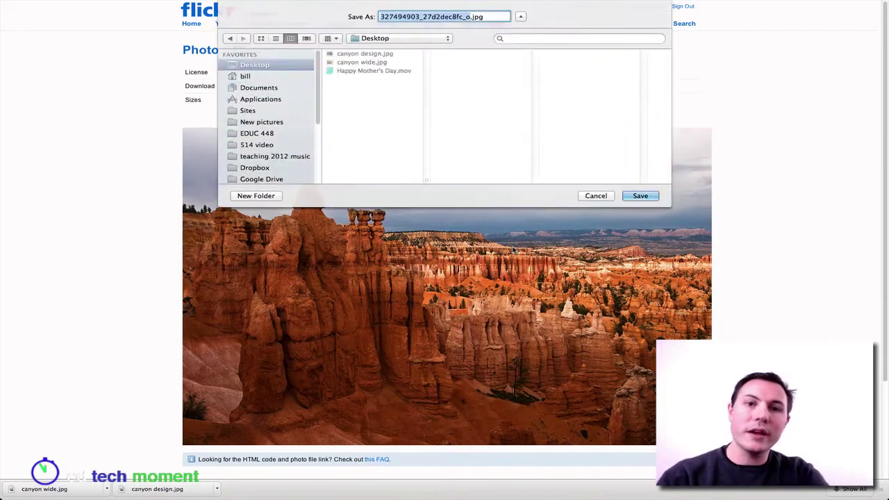
{"action": "type", "text": "canyon wide"}
{"action": "key", "text": "Return"}
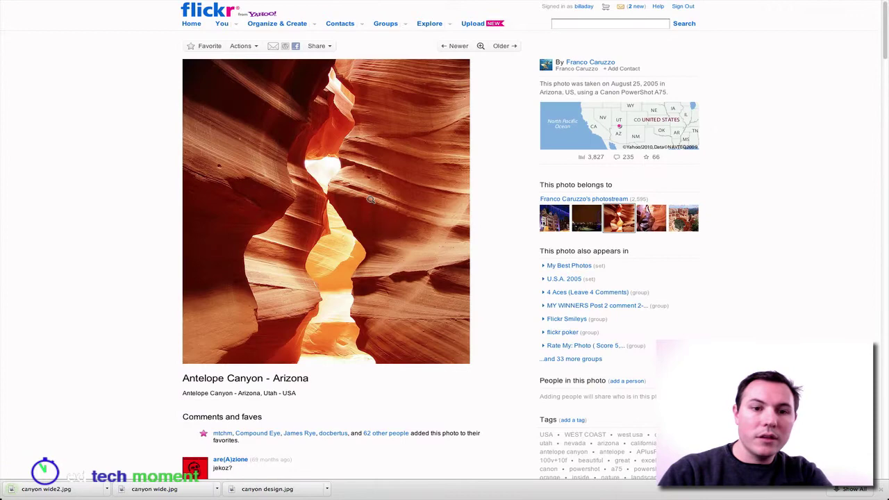
Check the other open Flickr photo pages and close the Antelope Canyon - Arizona photo page
{"action": "mouse_move", "coordinate": [294, 5]}
{"action": "left_click", "coordinate": [258, 23]}
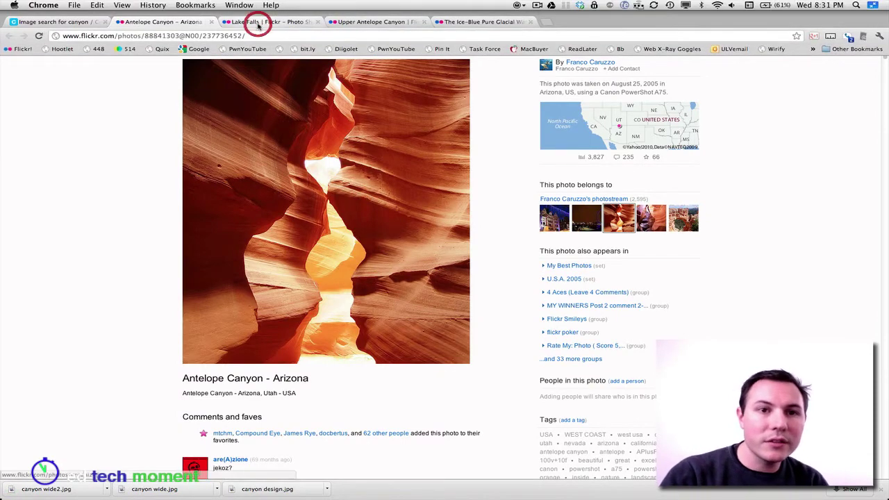
{"action": "left_click", "coordinate": [406, 22]}
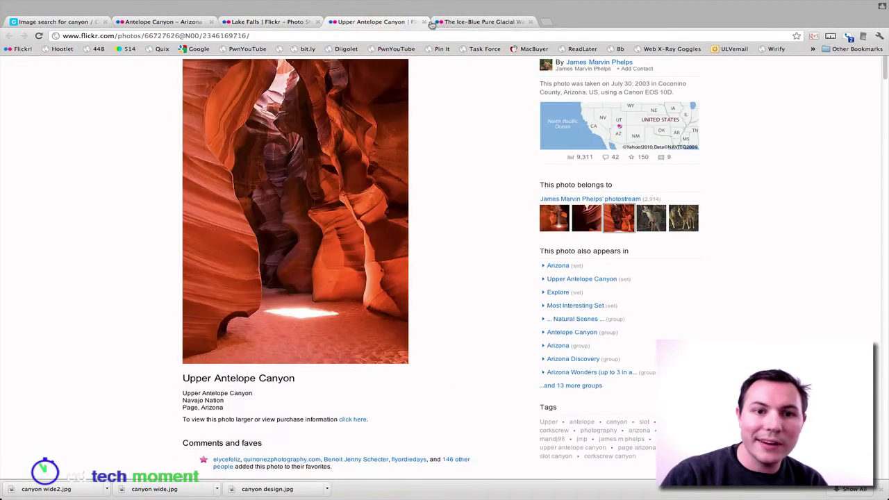
{"action": "left_click", "coordinate": [191, 22]}
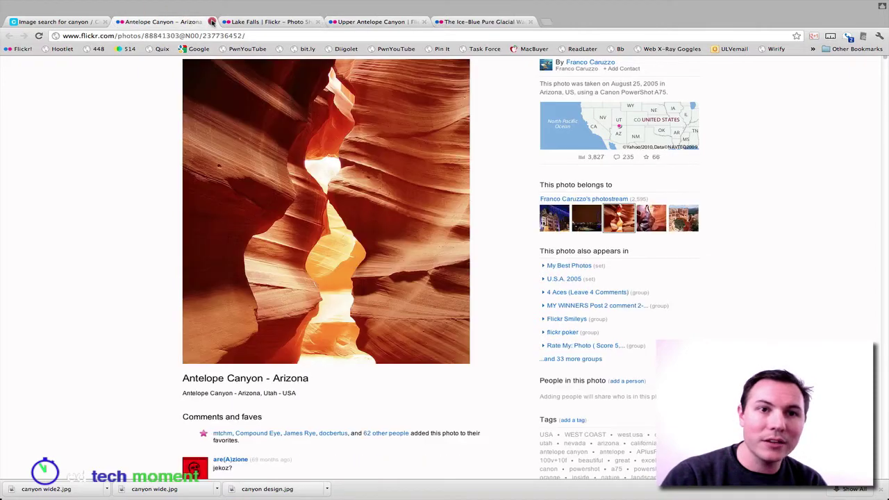
{"action": "left_click", "coordinate": [211, 21]}
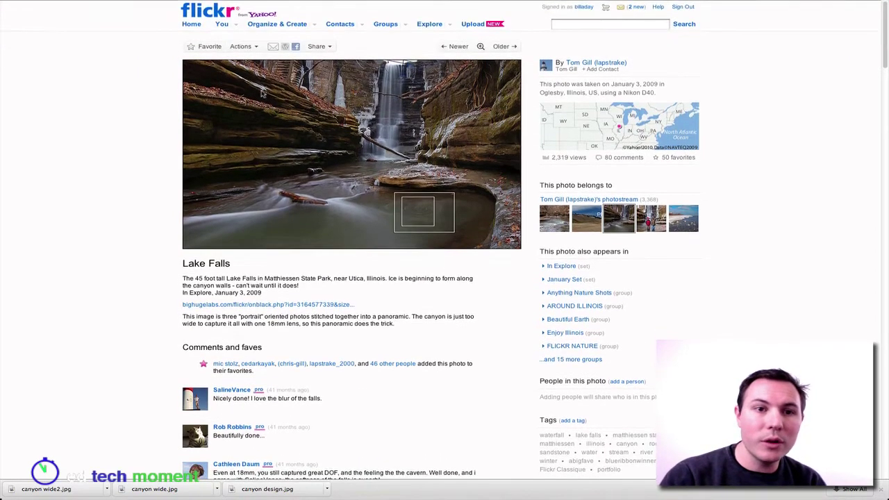
Show all sizes of the Lake Falls photo and save the Large 1024 image to the Desktop as canyon slow.jpg
{"action": "left_click", "coordinate": [243, 46]}
{"action": "left_click", "coordinate": [250, 145]}
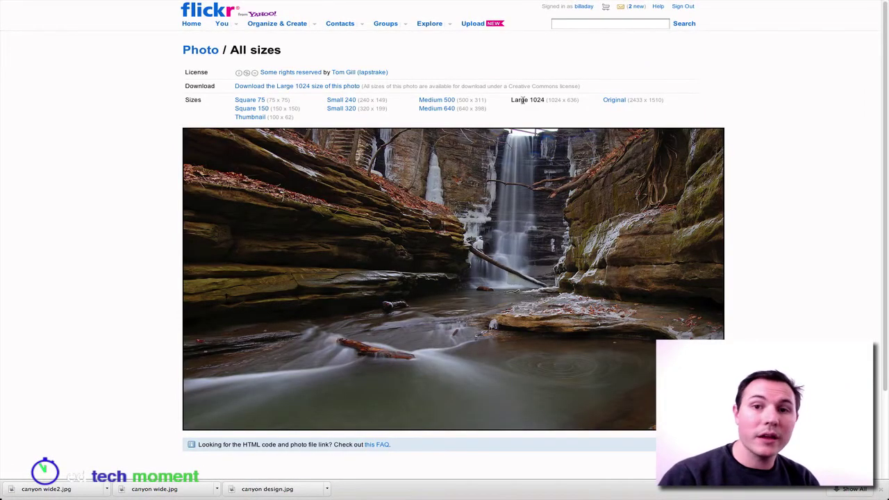
{"action": "left_click", "coordinate": [547, 100]}
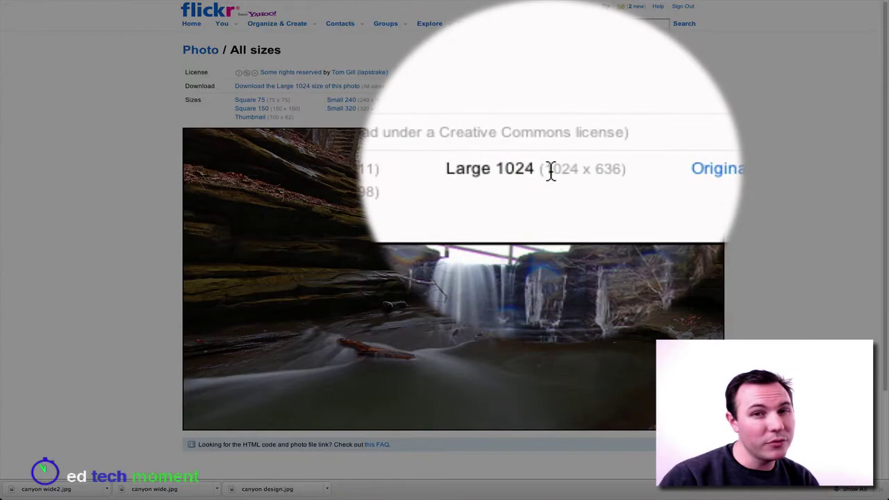
{"action": "right_click", "coordinate": [449, 201]}
{"action": "left_click", "coordinate": [490, 212]}
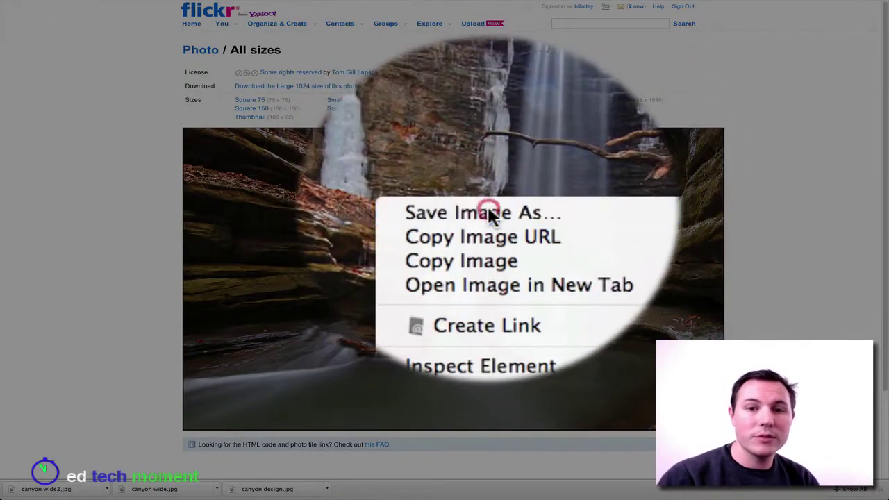
{"action": "type", "text": "canyon"}
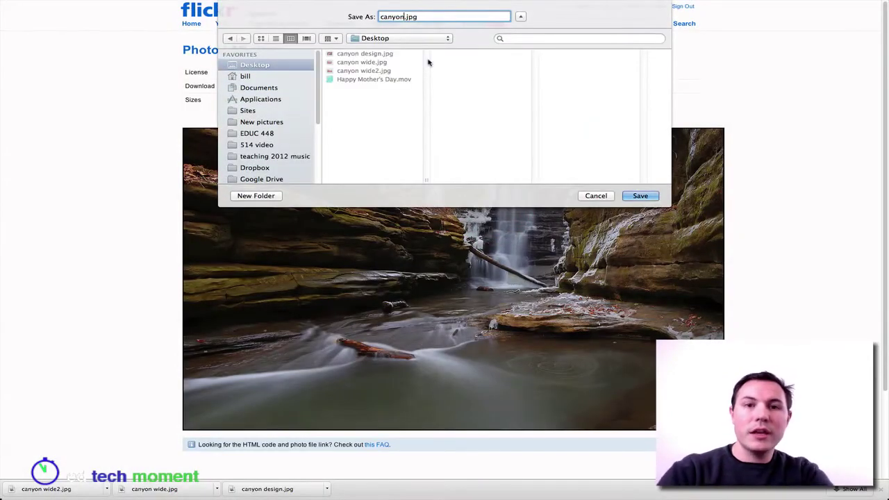
{"action": "type", "text": " slow"}
{"action": "key", "text": "Return"}
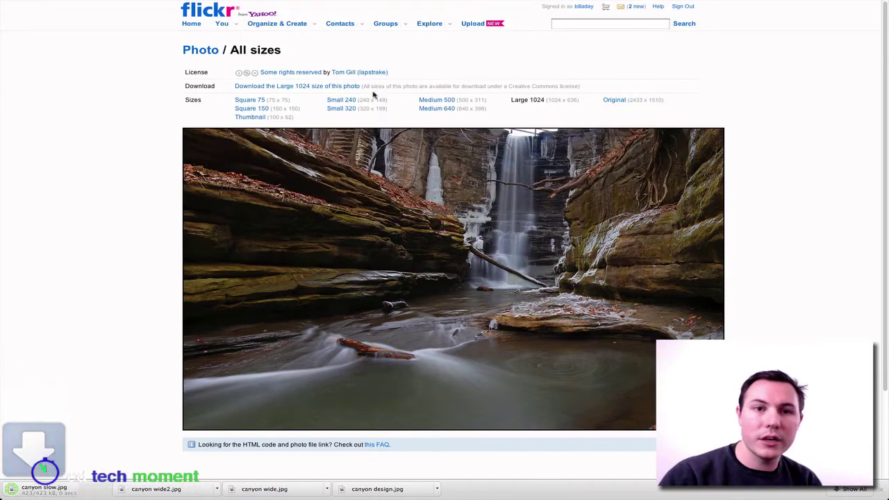
Open the Lake Falls photographer's photostream and profile to look up the name for attribution
{"action": "left_click_drag", "start_coordinate": [389, 72], "coordinate": [333, 72]}
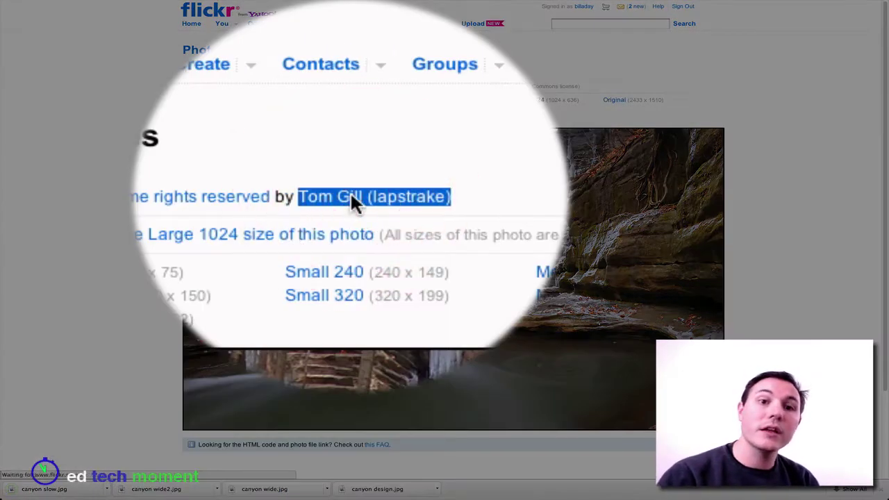
{"action": "left_click", "coordinate": [362, 73]}
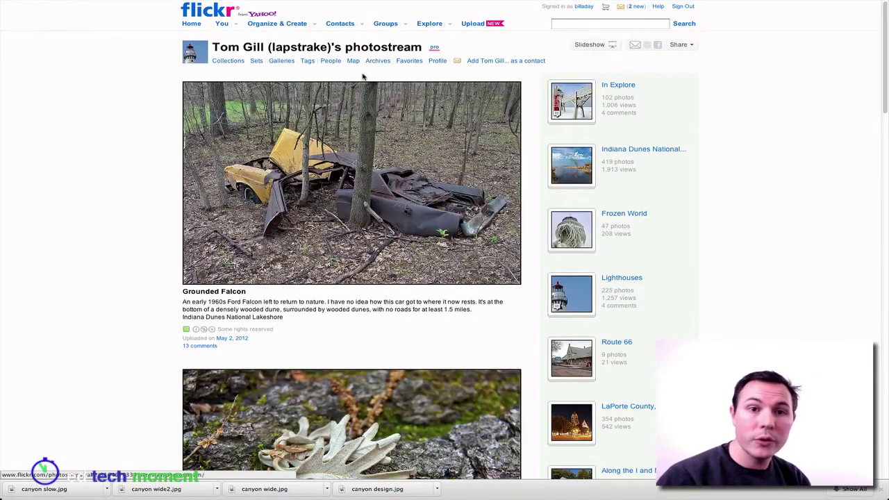
{"action": "left_click_drag", "start_coordinate": [426, 61], "coordinate": [448, 62]}
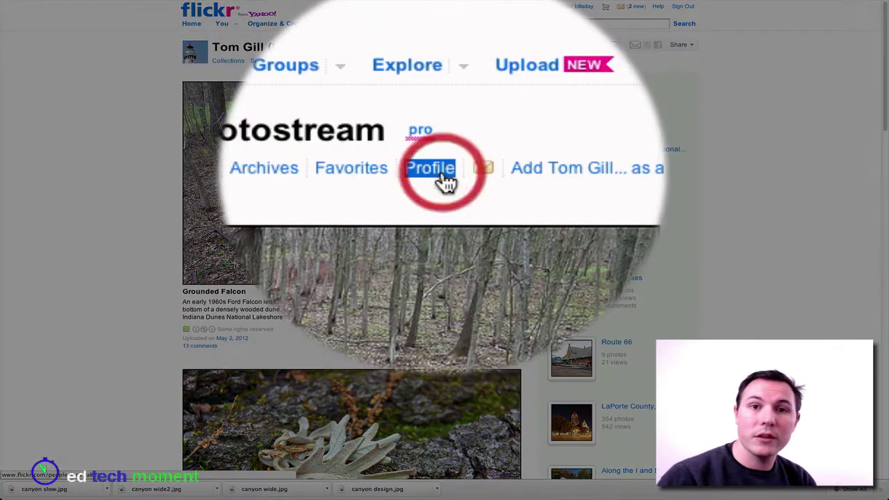
{"action": "left_click", "coordinate": [446, 179]}
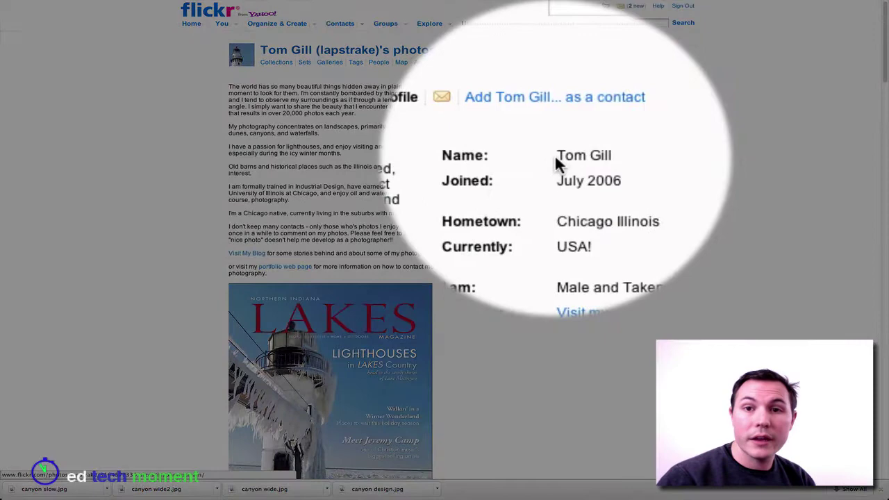
{"action": "left_click", "coordinate": [581, 87]}
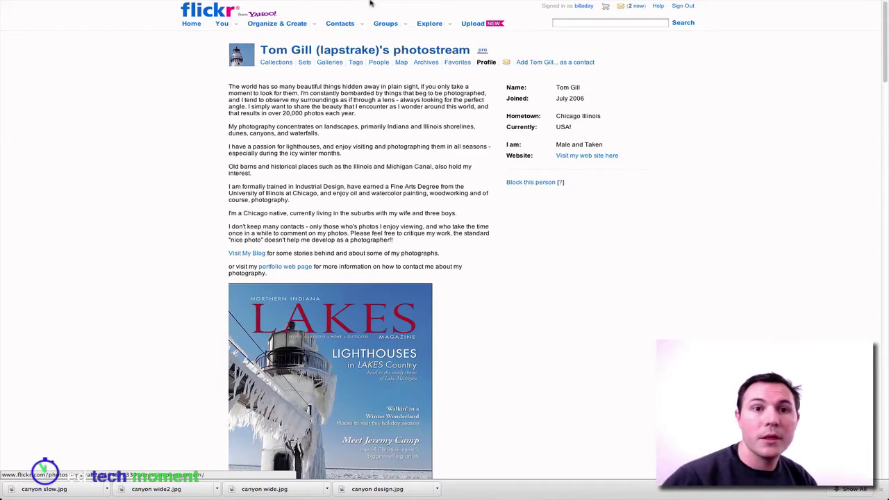
Return to the Compfight canyon search results and reload them
{"action": "left_click", "coordinate": [74, 21]}
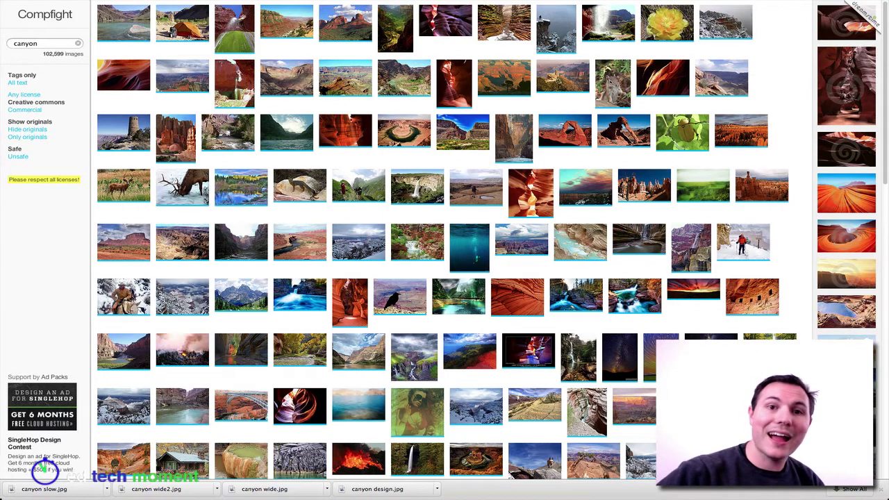
{"action": "key", "text": "super+r"}
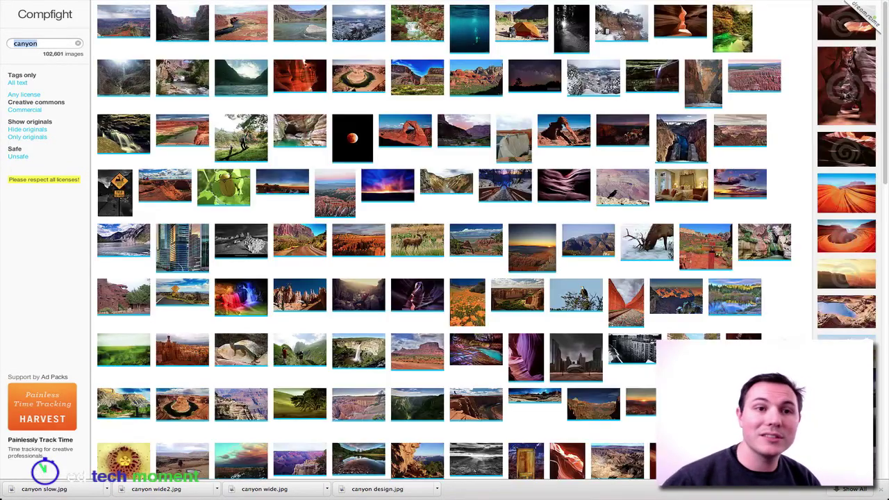